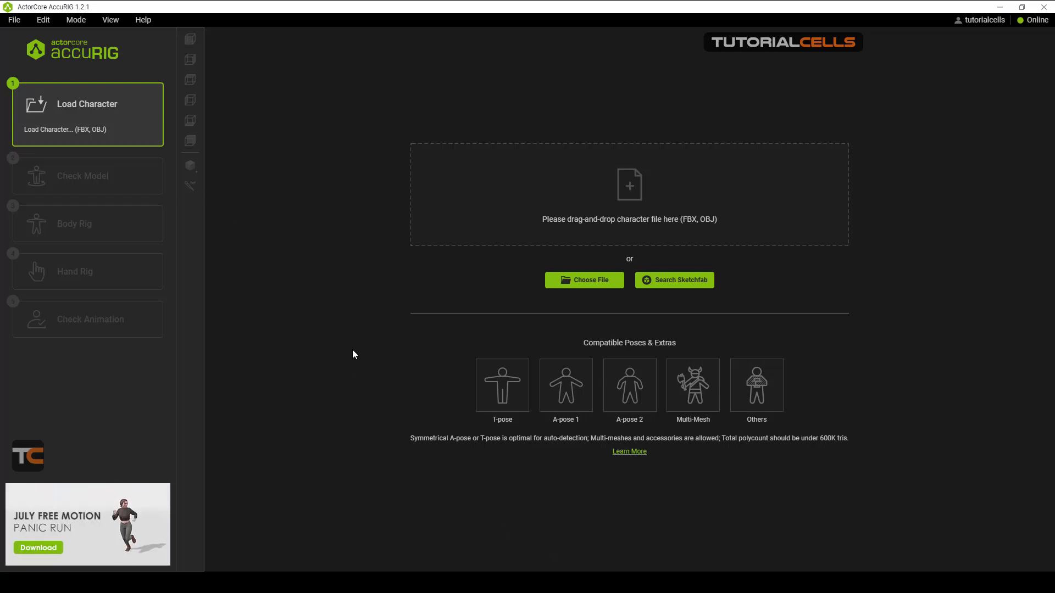
# Load the toon-goon-fbx character file from the toon-goon folder and close the ddddd.jpg picture
pyautogui.hotkey('alt', 'Tab')
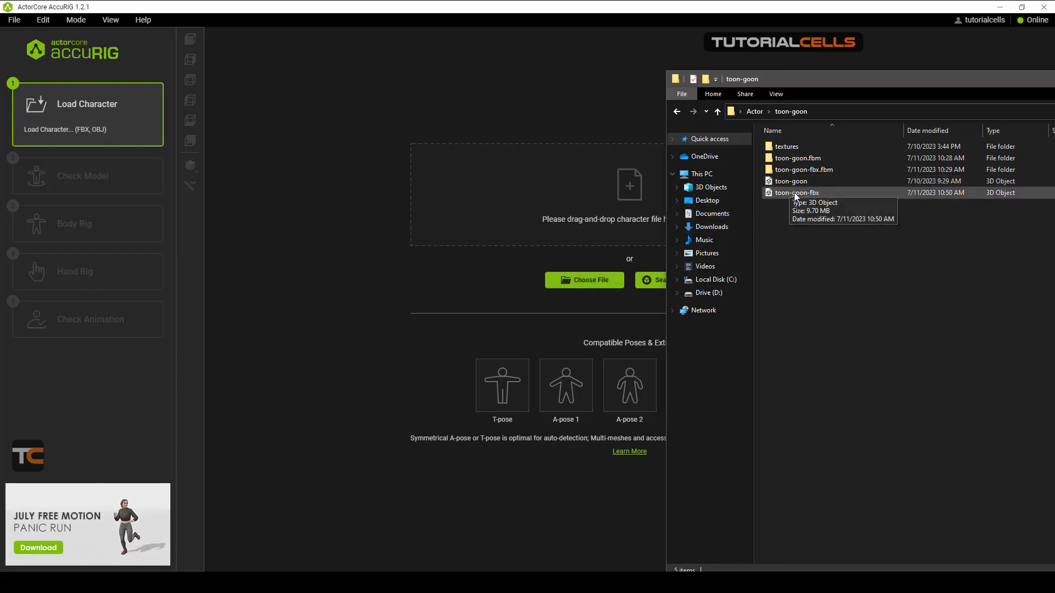
pyautogui.moveTo(795, 196); pyautogui.dragTo(522, 203)
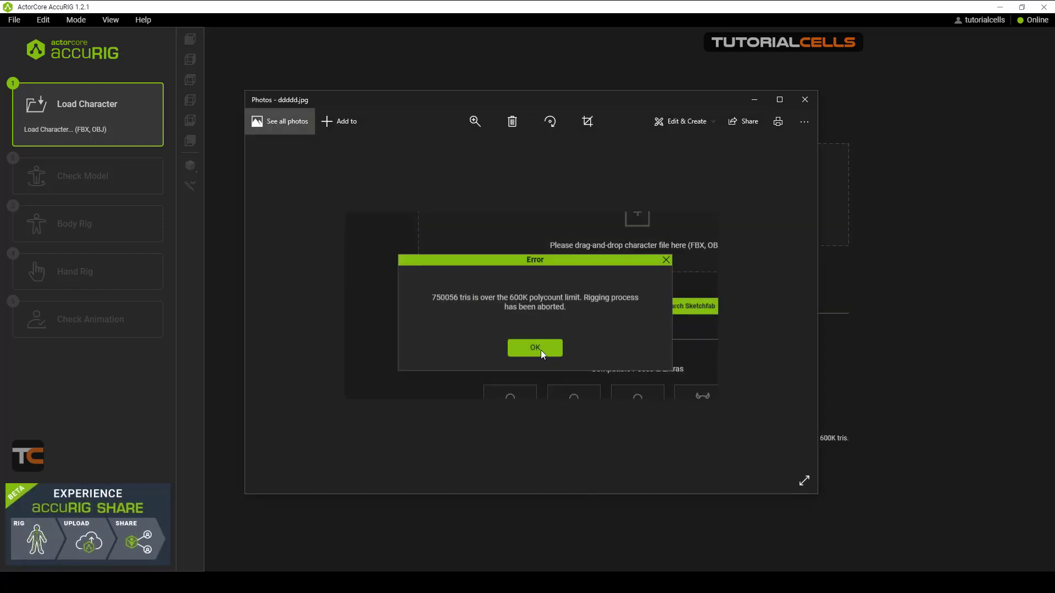
pyautogui.moveTo(506, 94); pyautogui.dragTo(482, 119)
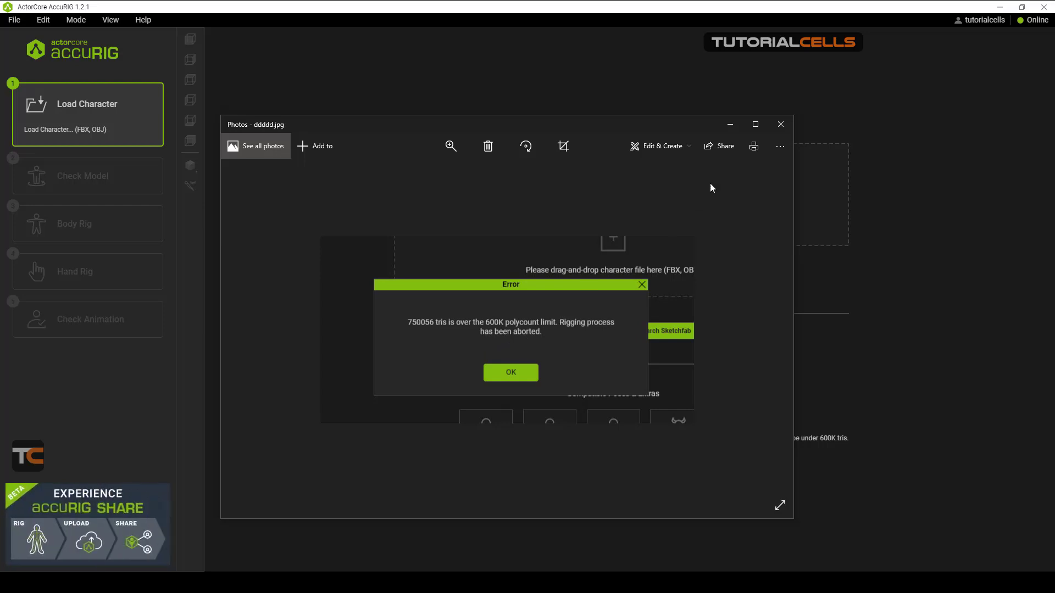
pyautogui.click(780, 124)
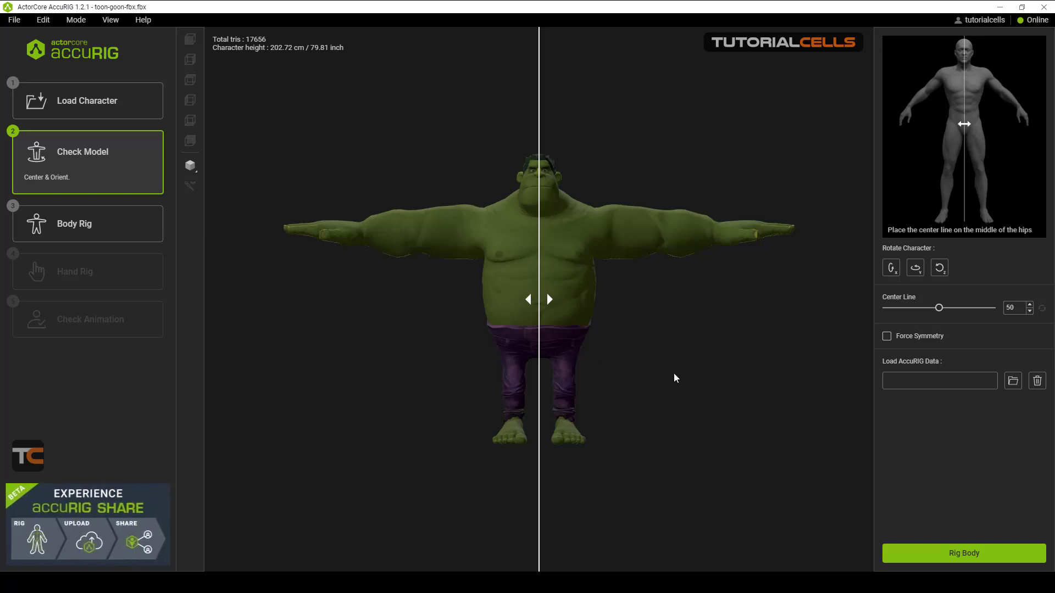
# Try Force Symmetry and a shifted center line, restoring the option to off and the center line to 50
pyautogui.click(906, 344)
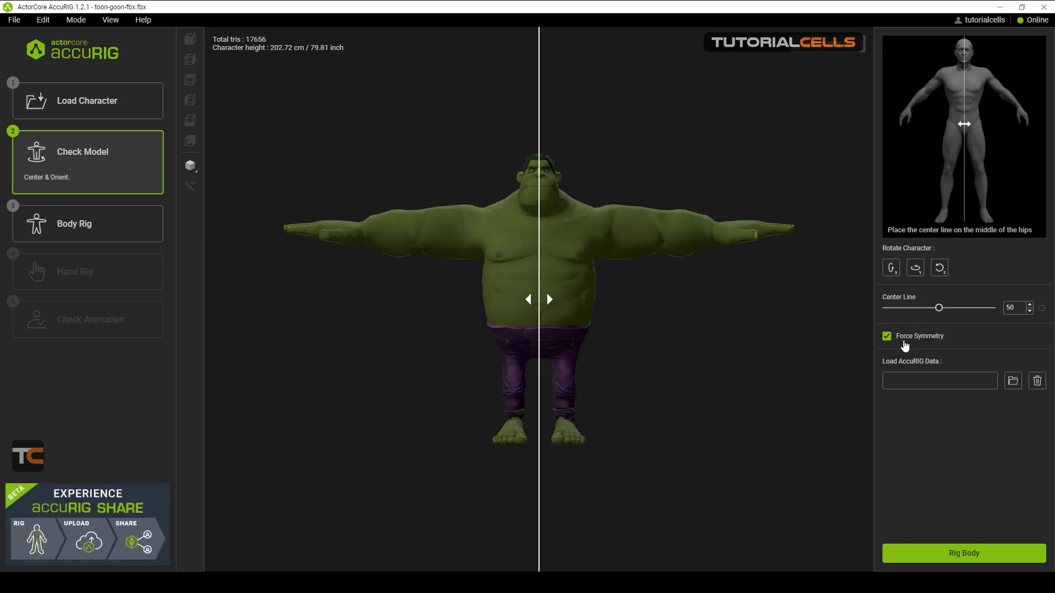
pyautogui.click(906, 345)
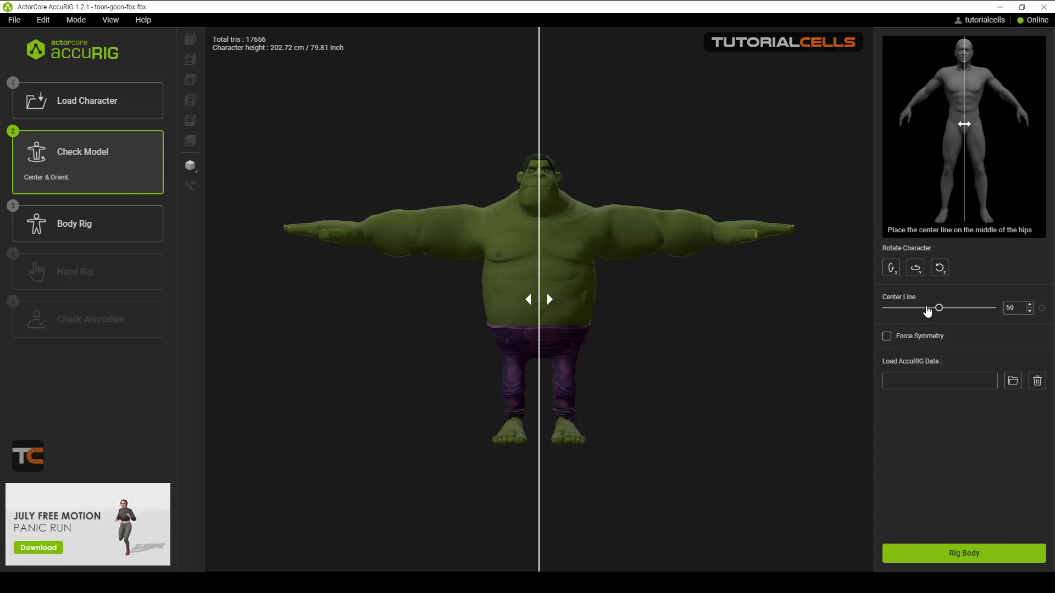
pyautogui.moveTo(525, 266)
pyautogui.mouseDown()
pyautogui.moveTo(562, 265)
pyautogui.moveTo(510, 266)
pyautogui.mouseUp()
pyautogui.click(1042, 308)
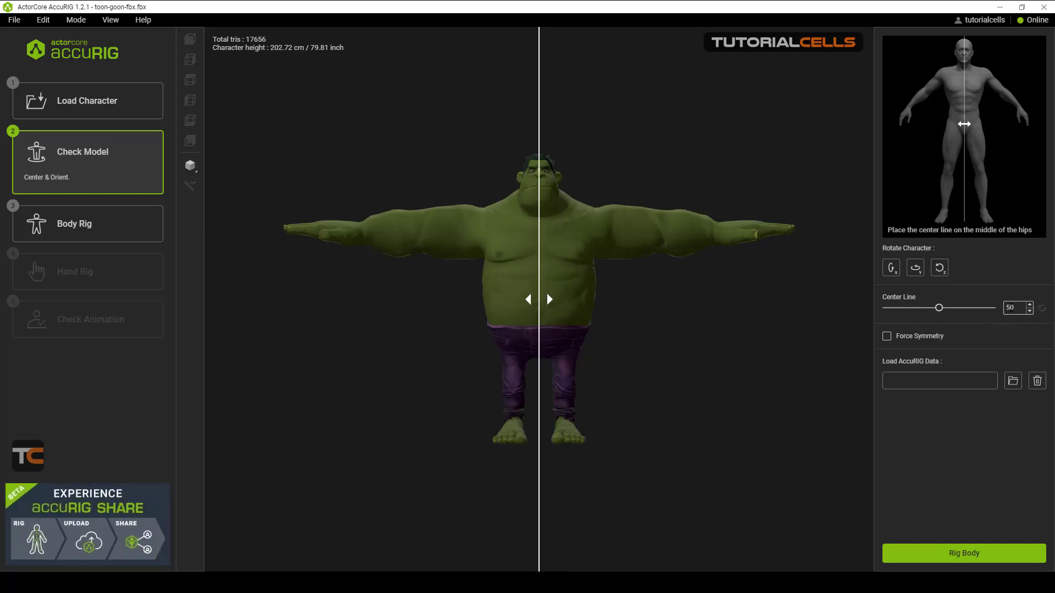
pyautogui.doubleClick(1010, 308)
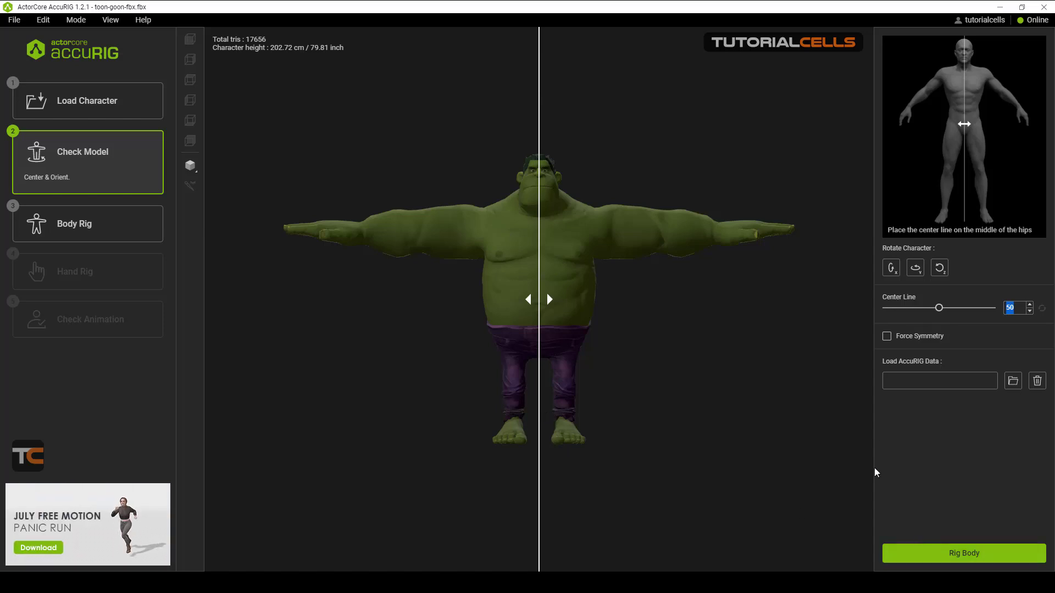
# Rotate the character through a full turn in 90° steps about the X, Y and Z axes
pyautogui.click(892, 268)
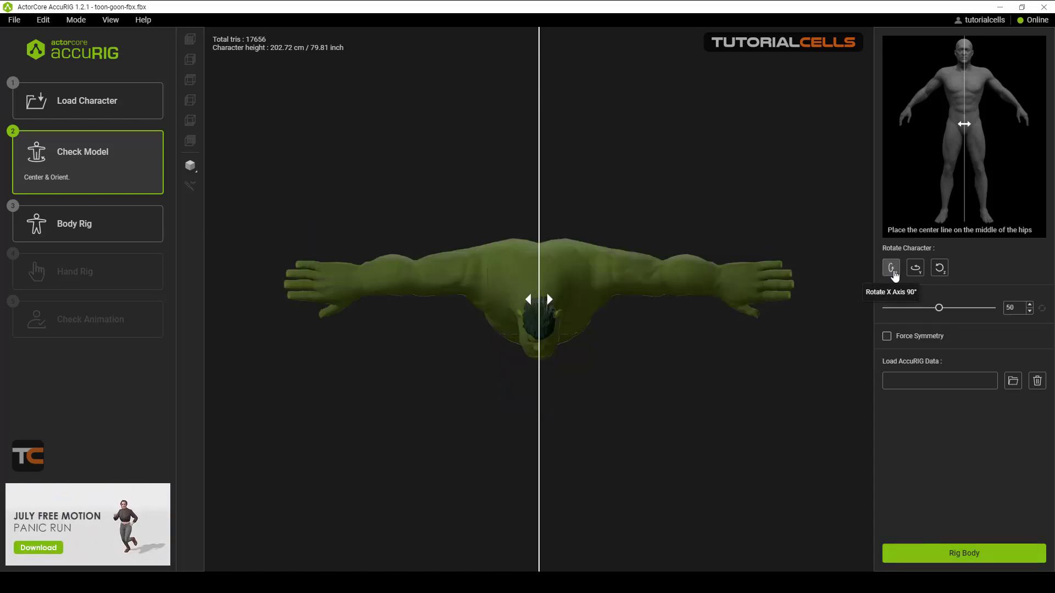
pyautogui.click(891, 268)
pyautogui.click(891, 269)
pyautogui.click(891, 268)
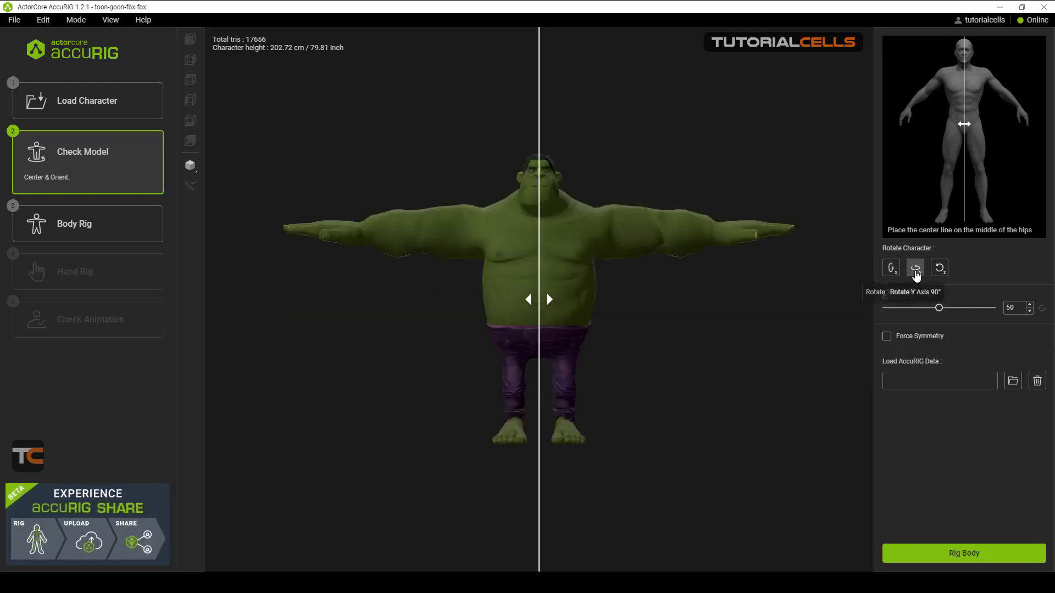
pyautogui.click(915, 270)
pyautogui.click(915, 270)
pyautogui.click(916, 269)
pyautogui.click(915, 269)
pyautogui.click(936, 274)
pyautogui.click(936, 274)
pyautogui.click(936, 274)
pyautogui.click(936, 273)
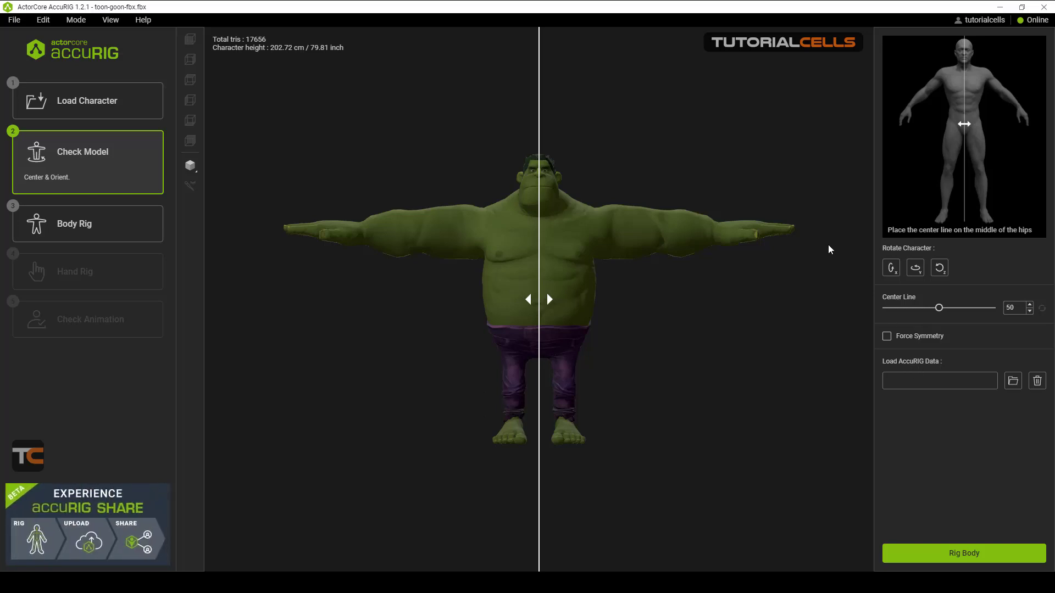
pyautogui.click(14, 20)
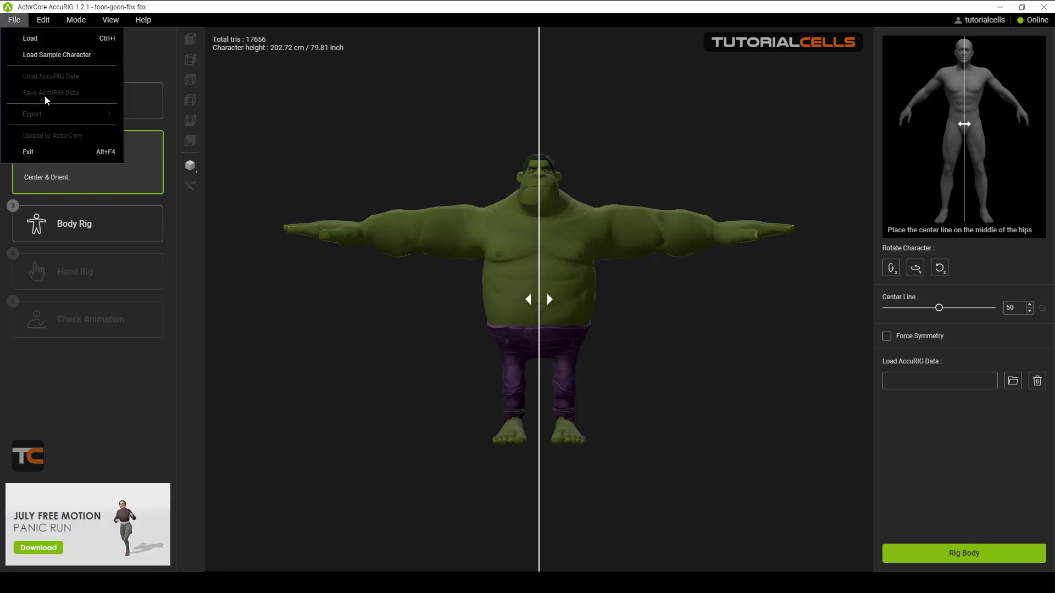
pyautogui.click(479, 274)
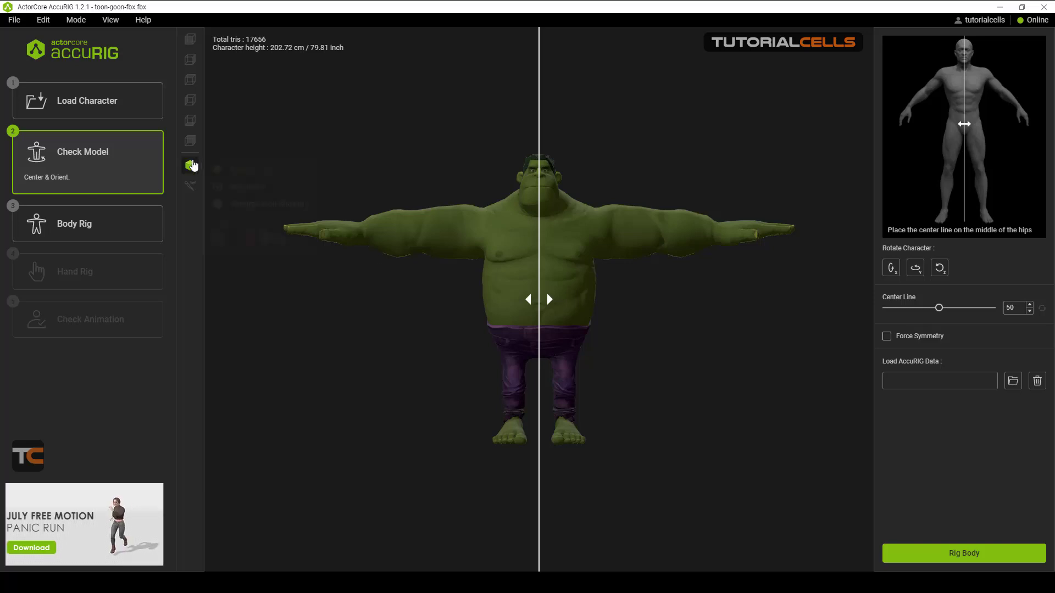
# Preview the character in Wireframe and Wireframe on Shaded display, returning to Final Render
pyautogui.click(190, 166)
pyautogui.click(238, 190)
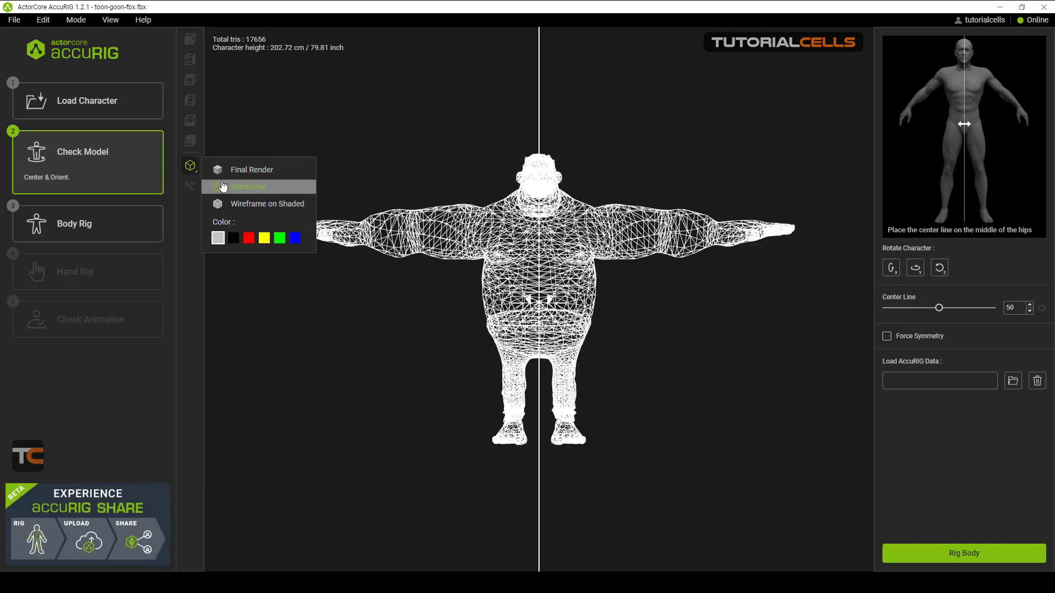
pyautogui.click(250, 206)
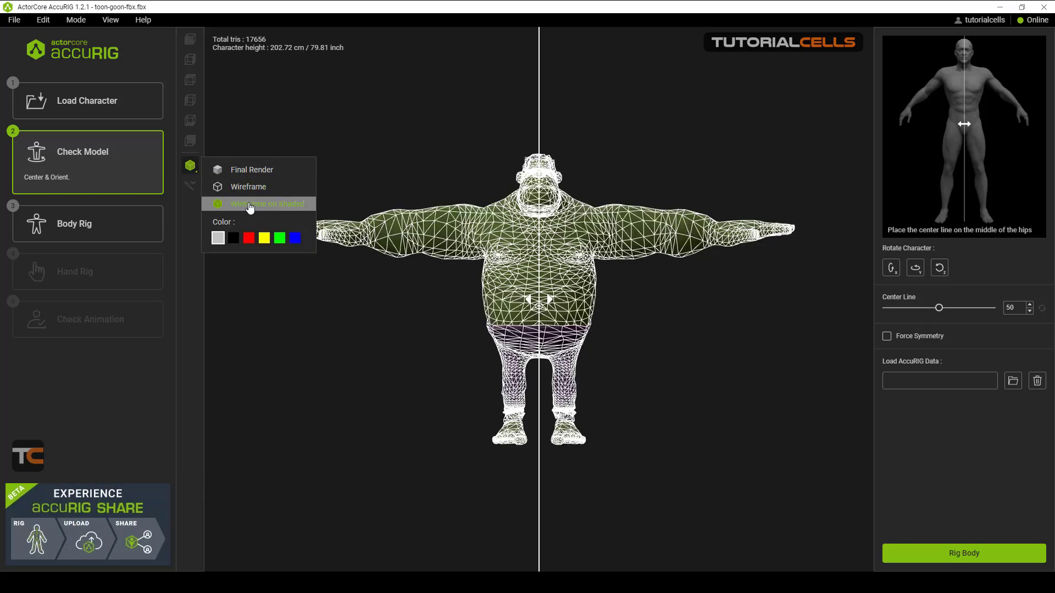
pyautogui.click(222, 169)
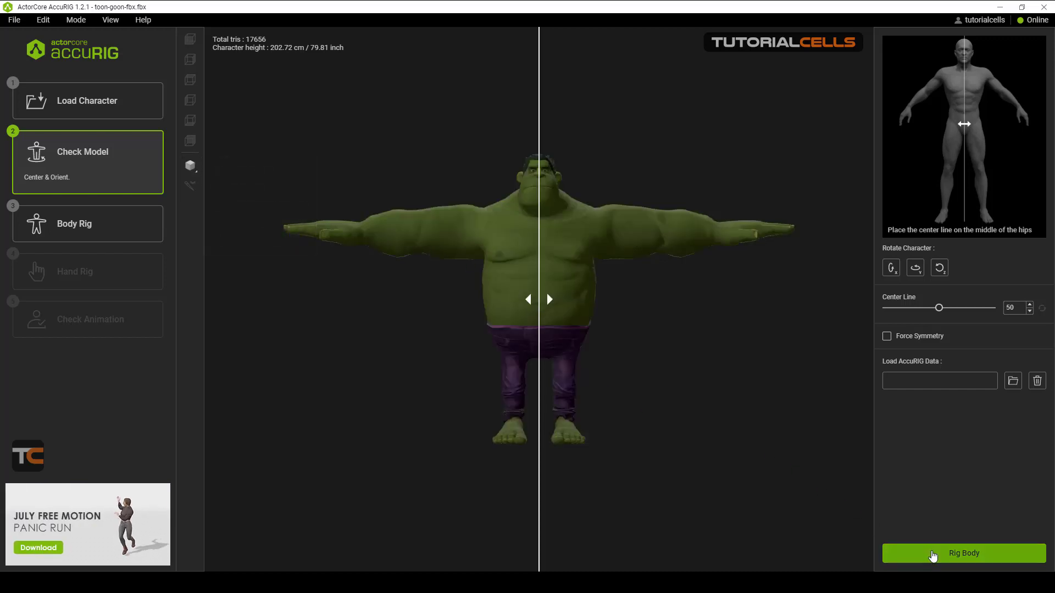
# Rig the character's body to place the joint markers automatically
pyautogui.click(933, 556)
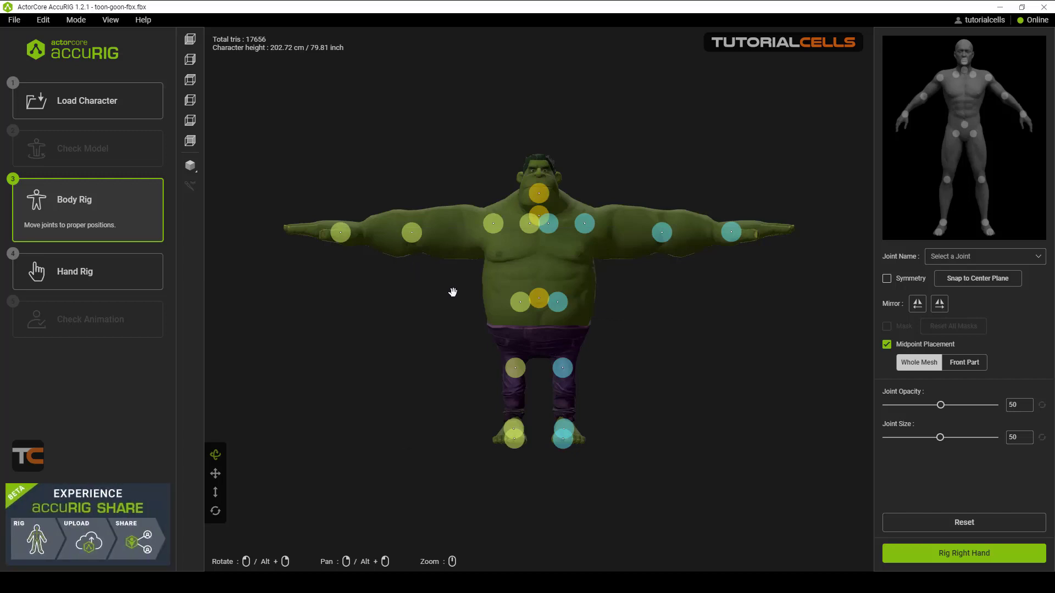
# Examine the automatically placed body joints at an angle, both close up and from a distance
pyautogui.moveTo(453, 292)
pyautogui.mouseDown()
pyautogui.moveTo(447, 302)
pyautogui.moveTo(464, 273)
pyautogui.moveTo(401, 313)
pyautogui.moveTo(442, 306)
pyautogui.moveTo(360, 327)
pyautogui.moveTo(496, 358)
pyautogui.moveTo(439, 283)
pyautogui.mouseUp()
pyautogui.moveTo(441, 283); pyautogui.dragTo(447, 306)
pyautogui.moveTo(447, 306); pyautogui.dragTo(448, 297, button='middle')
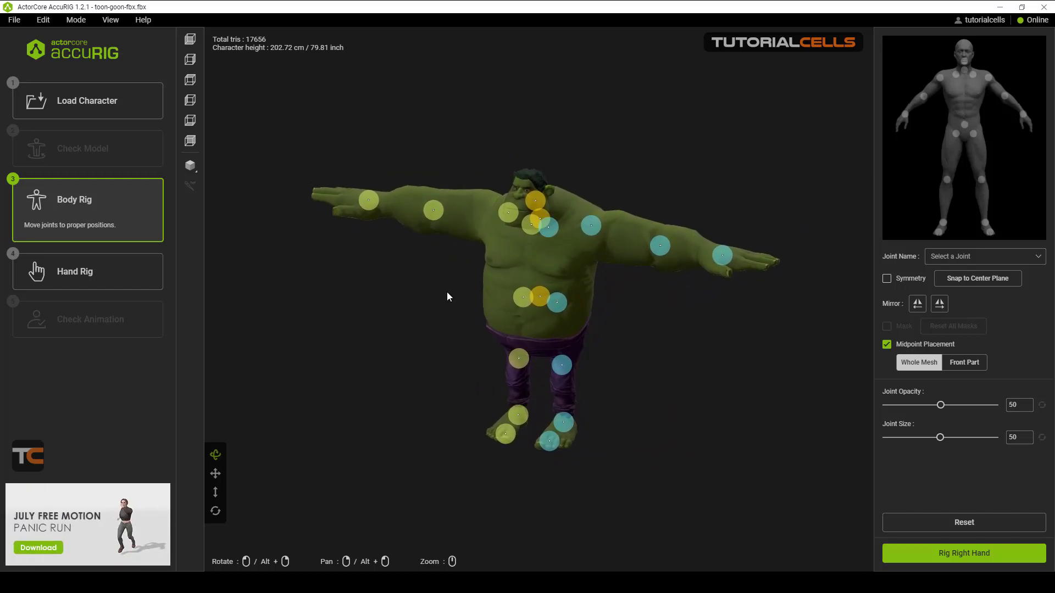
pyautogui.scroll(-2, 450, 302)
pyautogui.scroll(6, 469, 278)
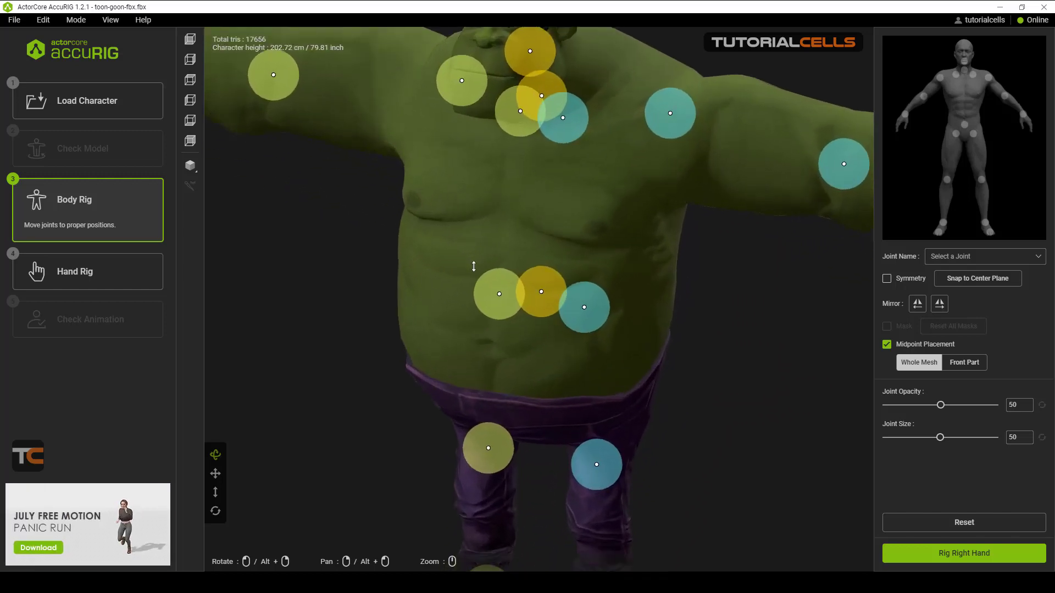
pyautogui.scroll(-4, 475, 283)
pyautogui.scroll(-2, 475, 283)
pyautogui.scroll(5, 478, 278)
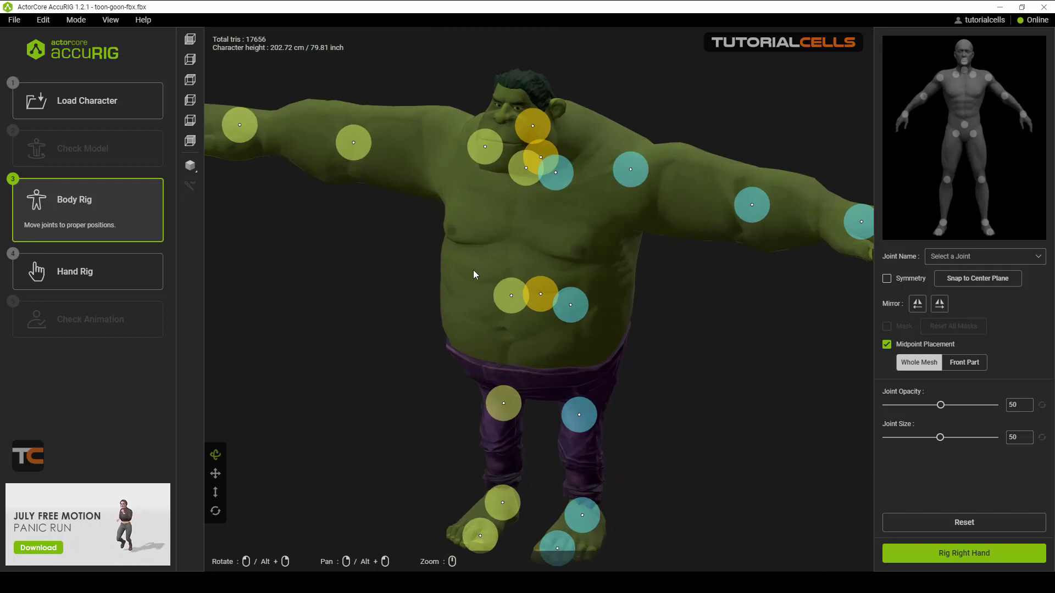
pyautogui.scroll(-3, 471, 273)
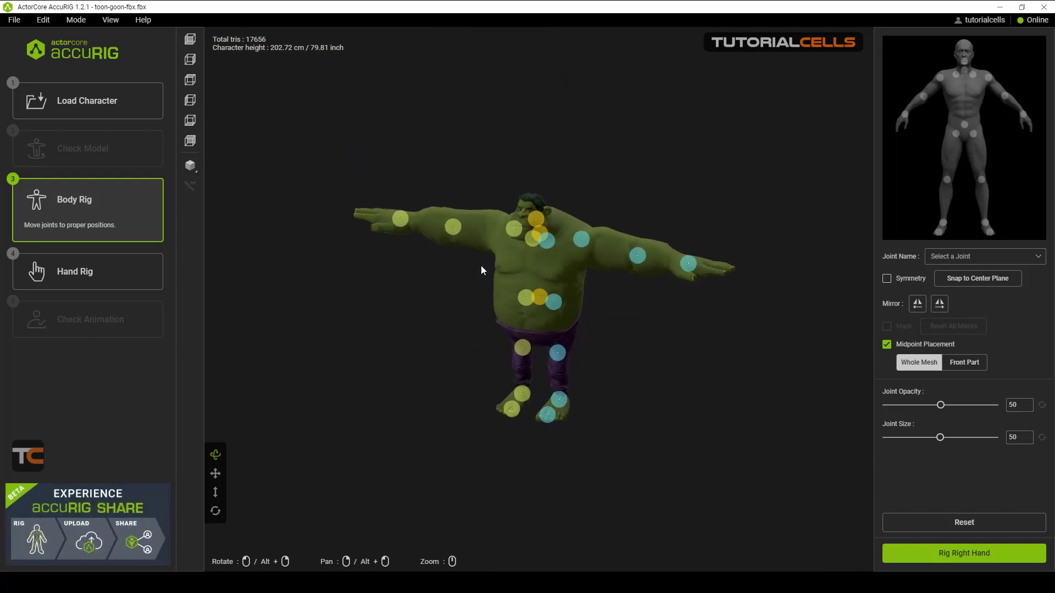
pyautogui.scroll(3, 447, 287)
pyautogui.scroll(-3, 459, 286)
pyautogui.scroll(4, 459, 301)
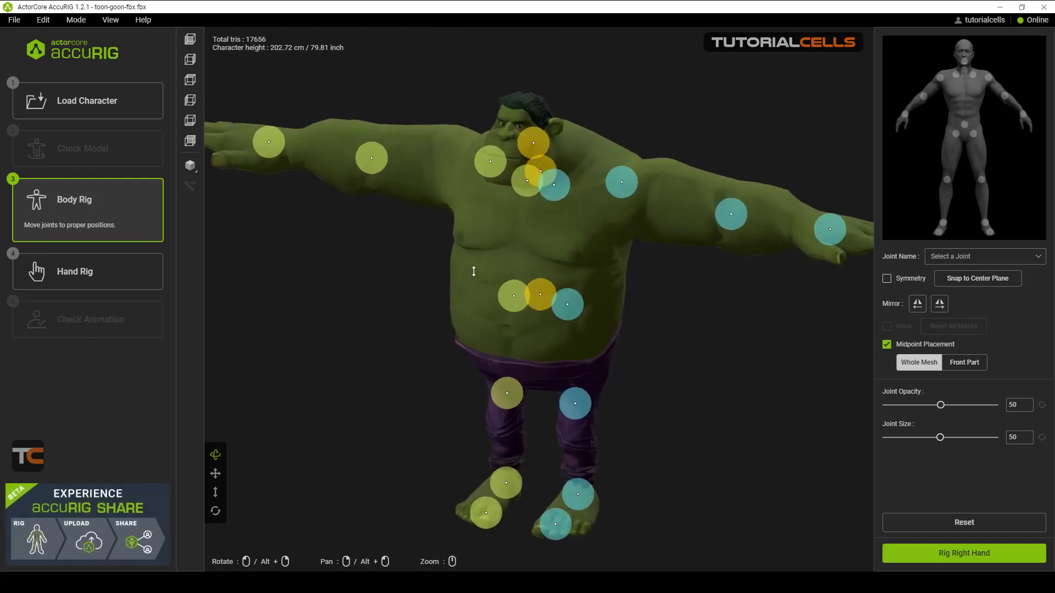
pyautogui.scroll(-4, 474, 271)
pyautogui.scroll(2, 480, 301)
pyautogui.scroll(-2, 440, 325)
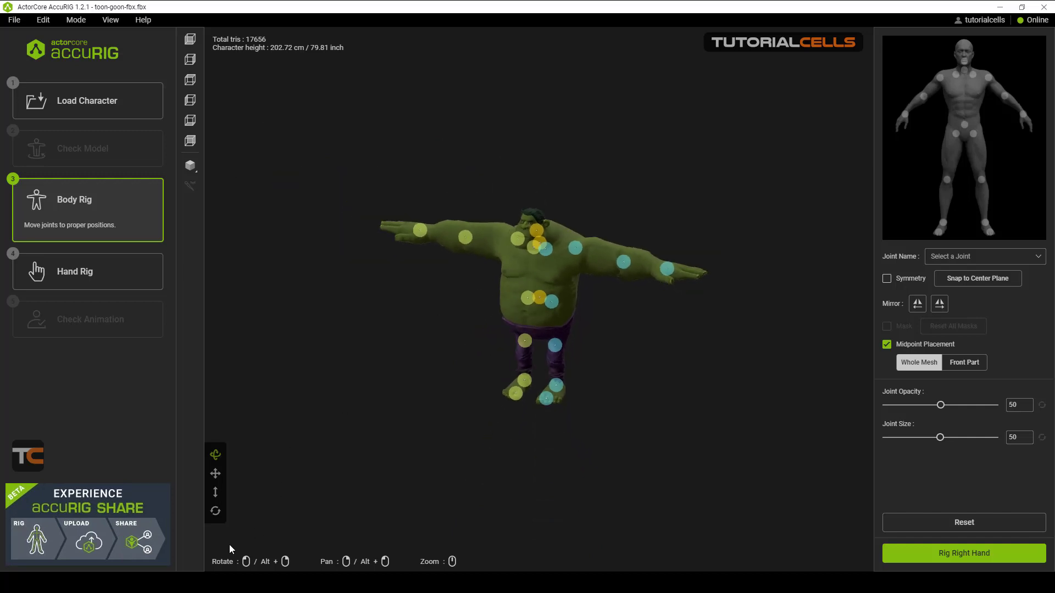
# Try the viewport's pan and zoom modes, reset the view and return to rotate mode
pyautogui.click(215, 474)
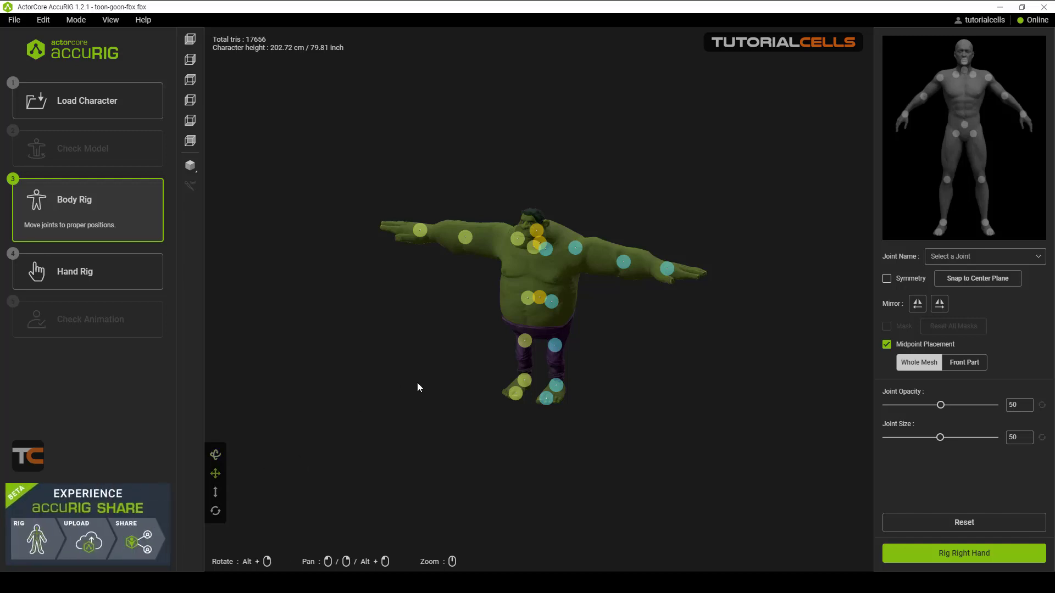
pyautogui.moveTo(417, 388); pyautogui.dragTo(441, 389)
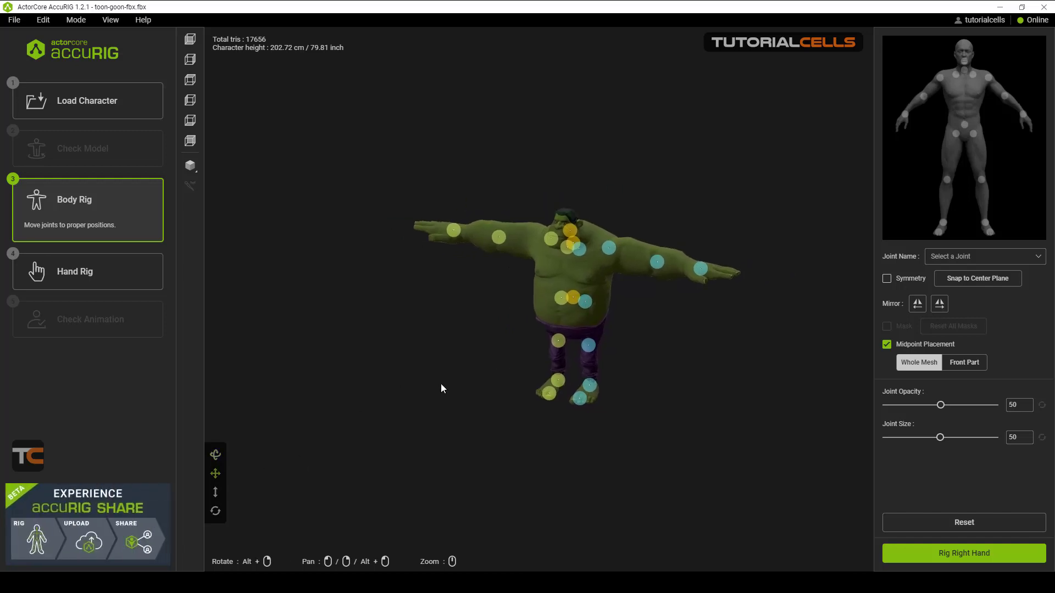
pyautogui.click(215, 493)
pyautogui.moveTo(396, 439); pyautogui.dragTo(406, 395)
pyautogui.click(215, 511)
pyautogui.click(215, 455)
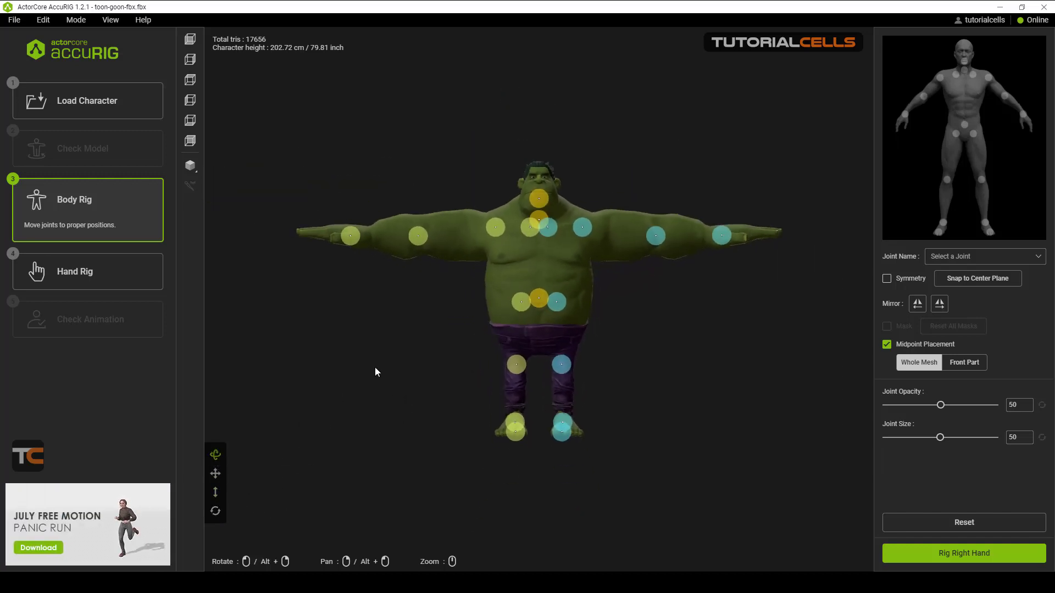
# Inspect the arm, torso and leg joints by orbiting, panning and zooming around the character
pyautogui.moveTo(459, 338); pyautogui.dragTo(288, 407)
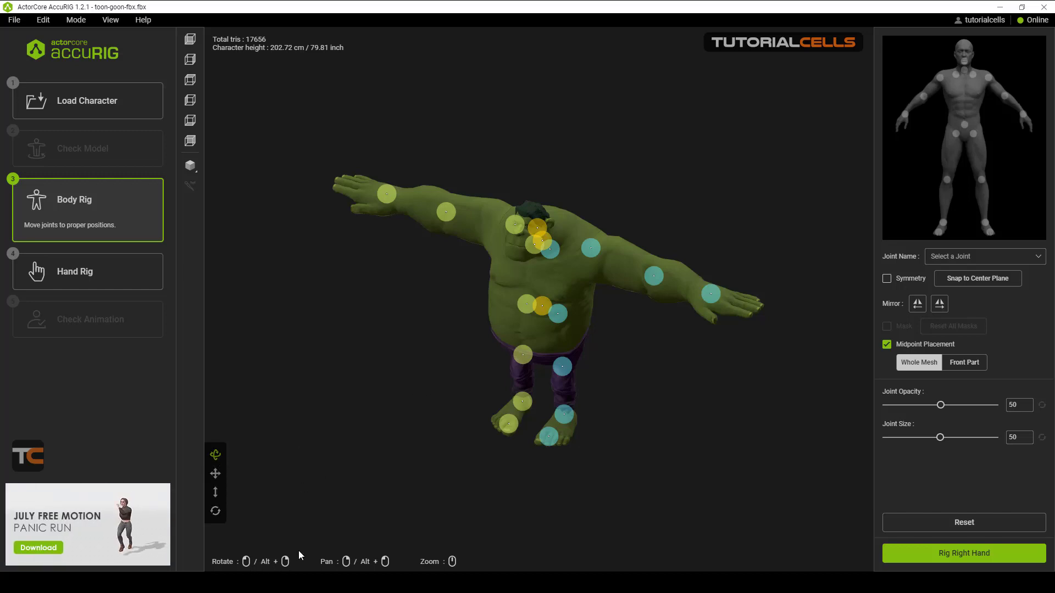
pyautogui.moveTo(426, 394)
pyautogui.mouseDown()
pyautogui.moveTo(435, 365)
pyautogui.moveTo(434, 412)
pyautogui.moveTo(450, 368)
pyautogui.moveTo(420, 395)
pyautogui.mouseUp()
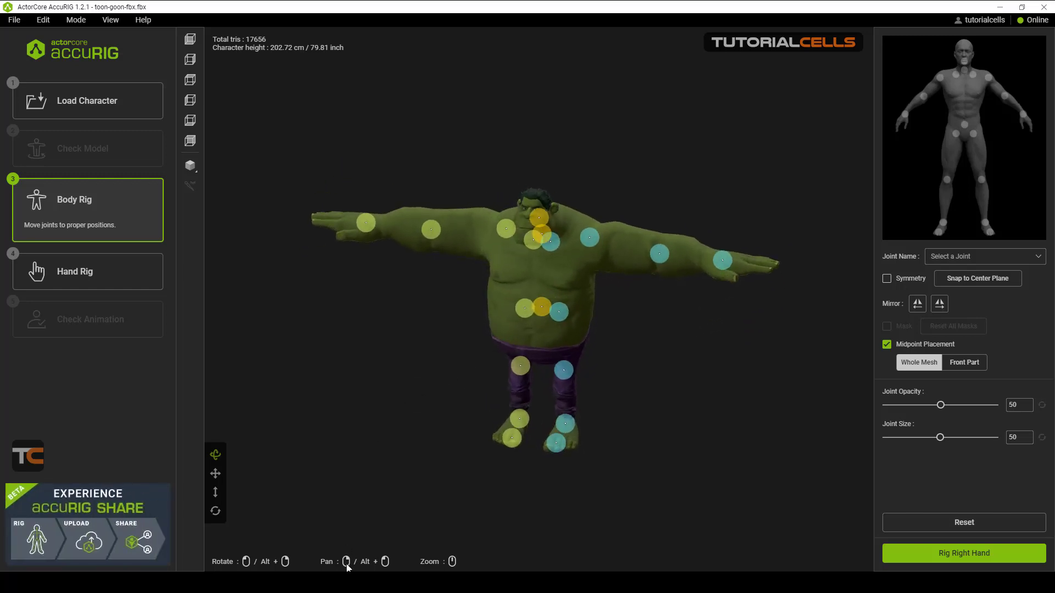
pyautogui.moveTo(445, 373); pyautogui.dragTo(460, 362, button='middle')
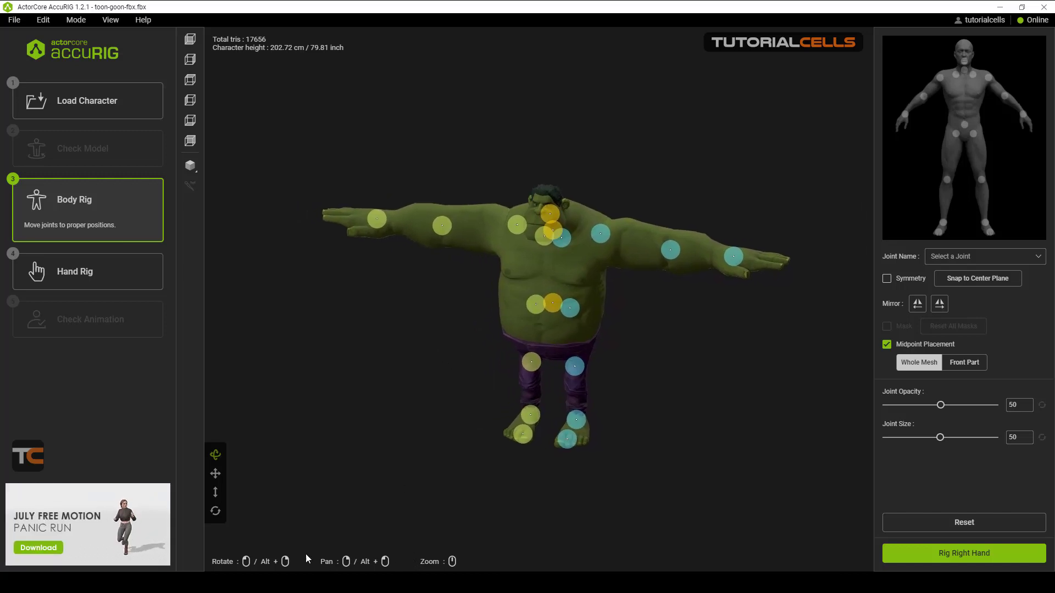
pyautogui.scroll(3, 472, 390)
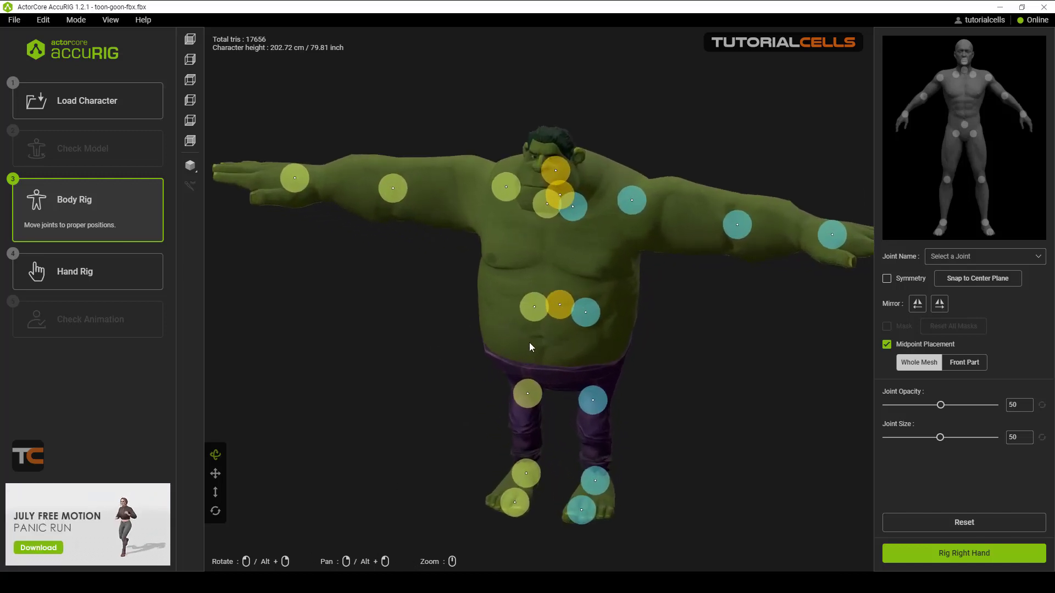
pyautogui.scroll(-3, 536, 327)
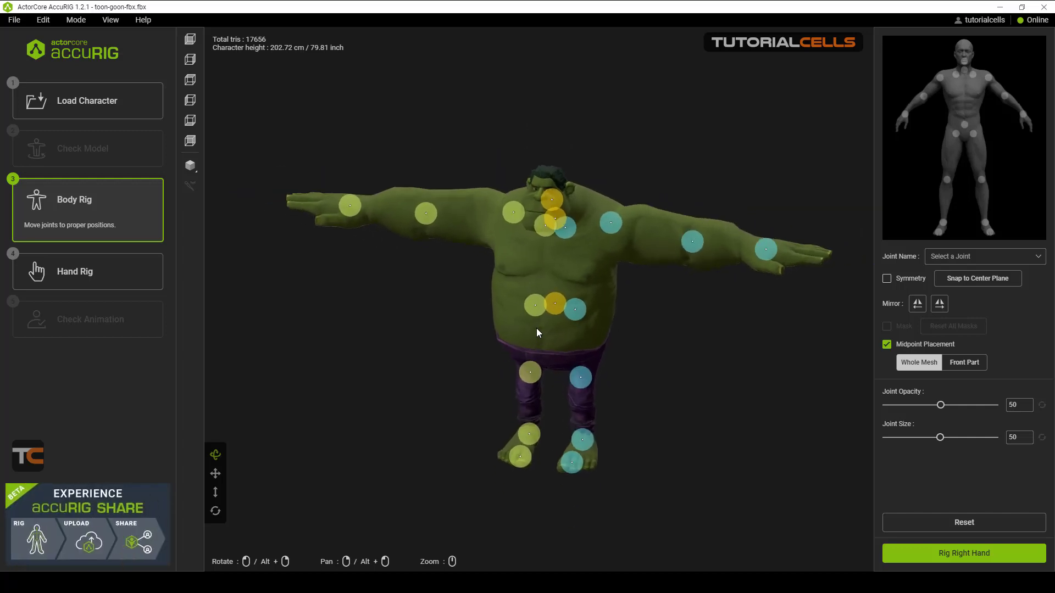
# Check the joint placement in the Front, Right, Top, Left, Bottom and Back views
pyautogui.click(197, 45)
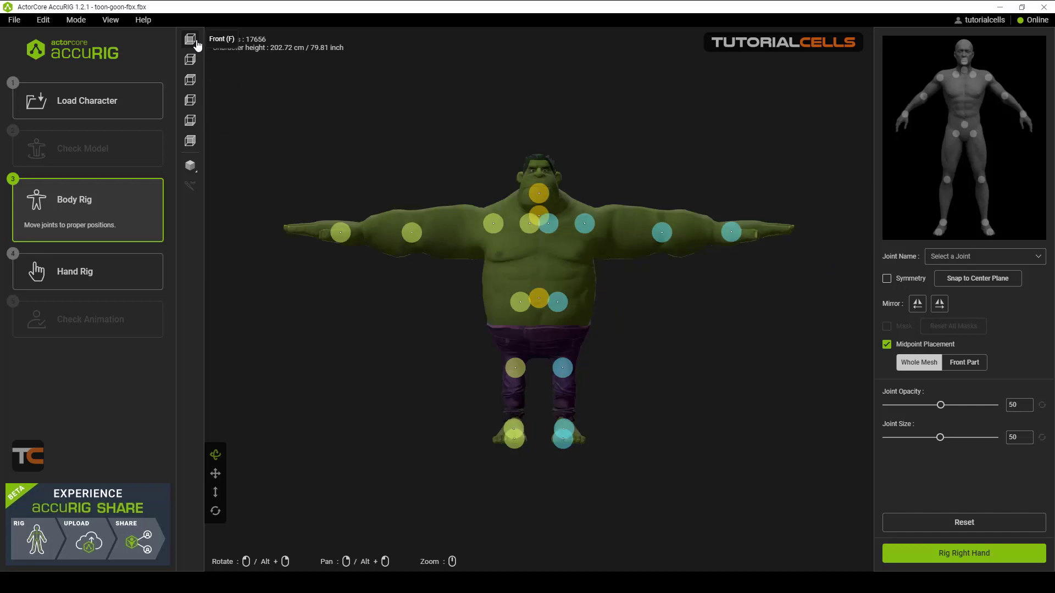
pyautogui.click(189, 61)
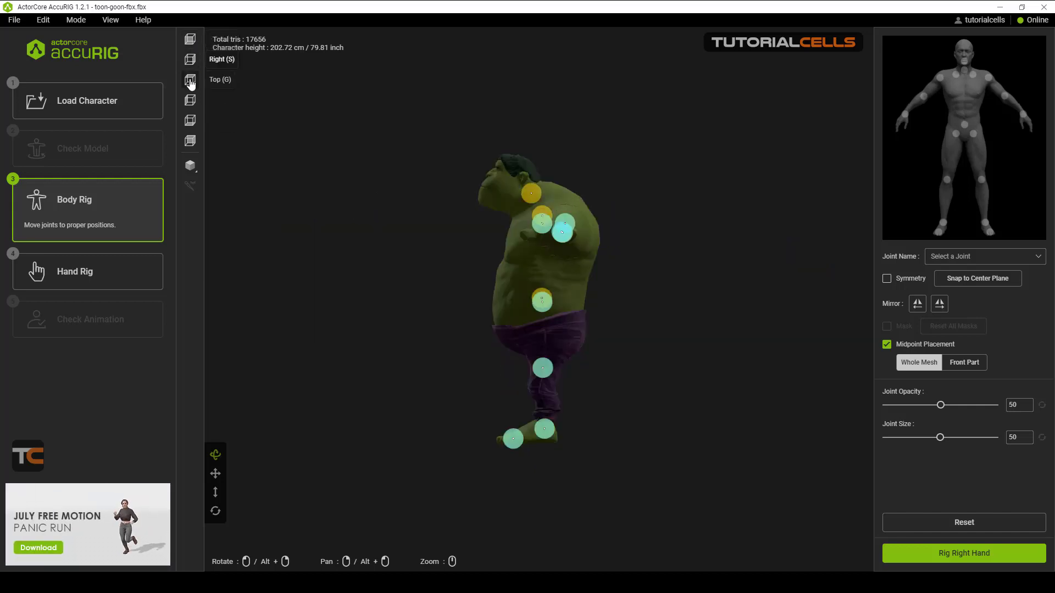
pyautogui.click(190, 81)
pyautogui.click(191, 101)
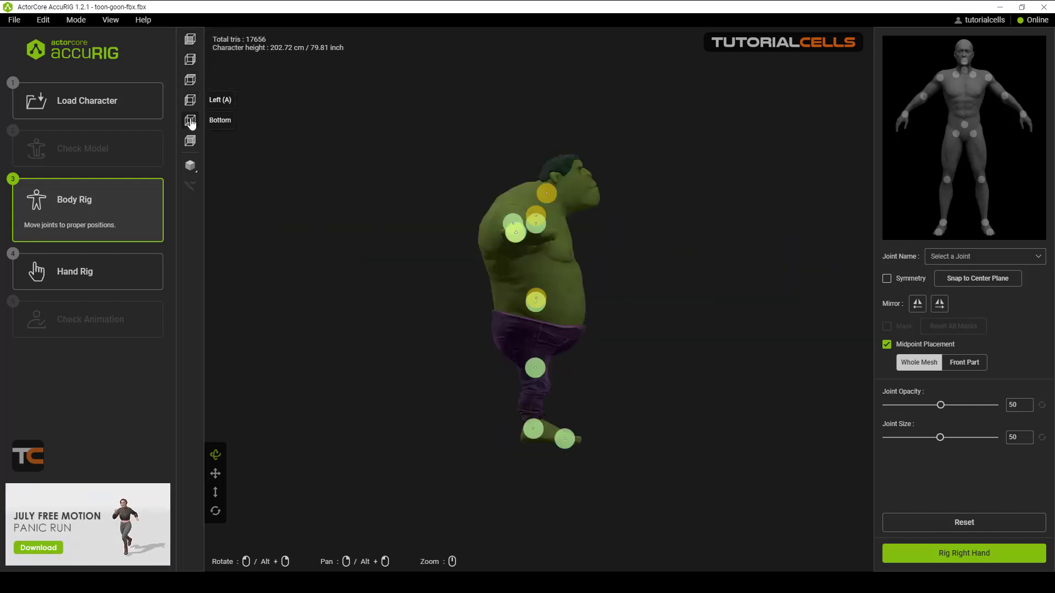
pyautogui.click(191, 121)
pyautogui.click(192, 141)
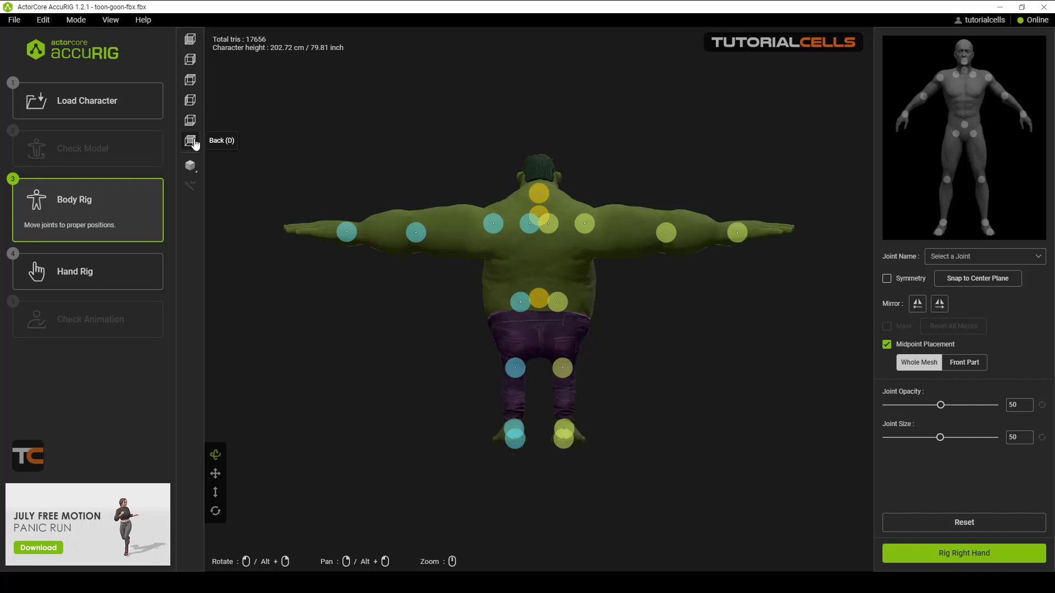
# Examine the body joints from the Front view and from an angled view
pyautogui.click(190, 40)
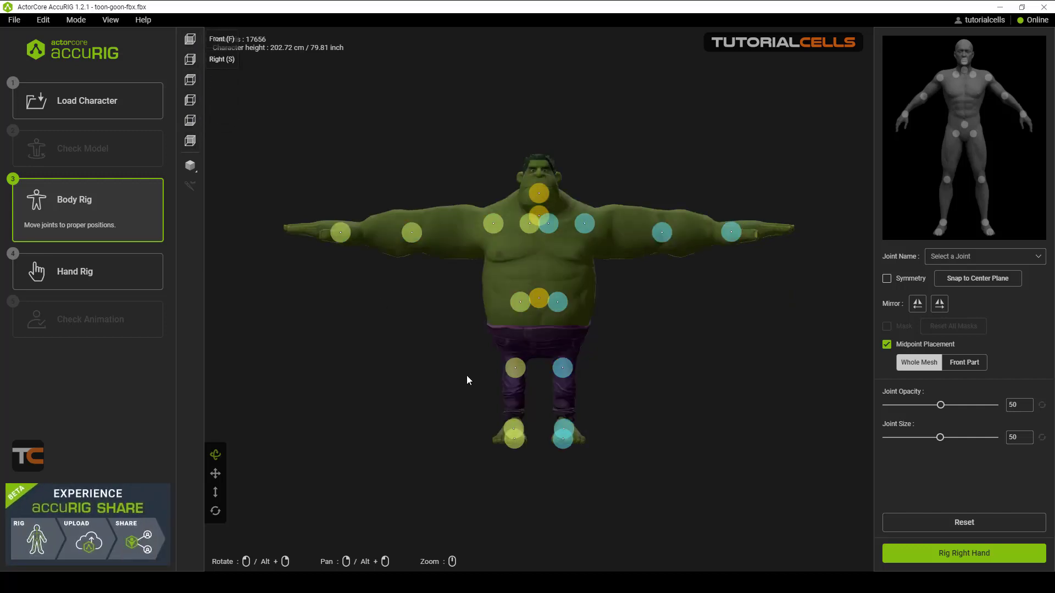
pyautogui.moveTo(466, 373); pyautogui.dragTo(423, 386, button='right')
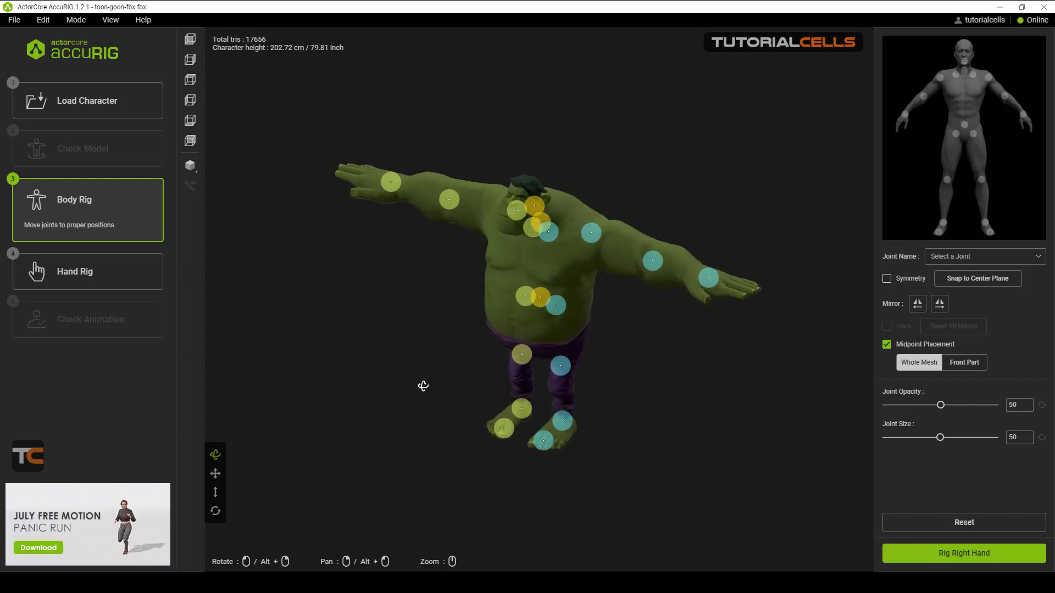
pyautogui.scroll(5, 670, 232)
pyautogui.scroll(-5, 622, 311)
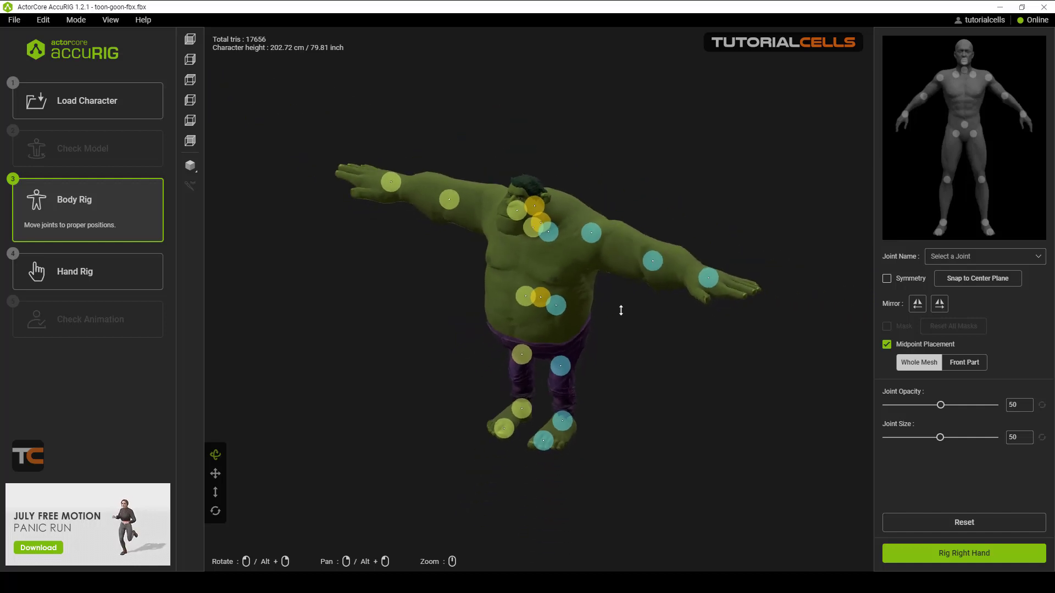
# Select the Left Forearm joint and inspect its placement at the elbow up close and from a distance
pyautogui.scroll(2, 663, 267)
pyautogui.scroll(6, 631, 285)
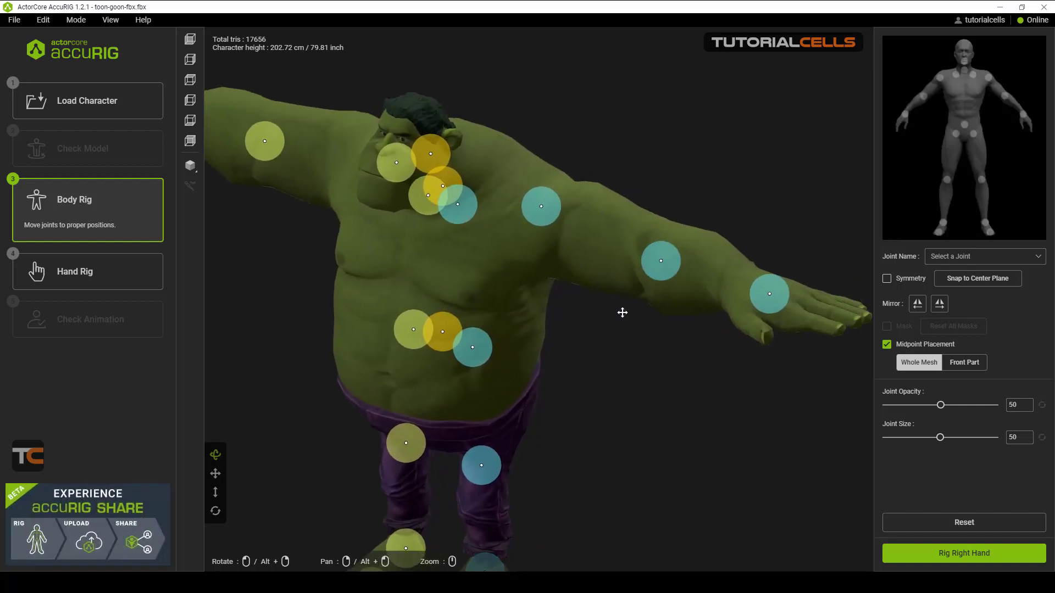
pyautogui.click(631, 285)
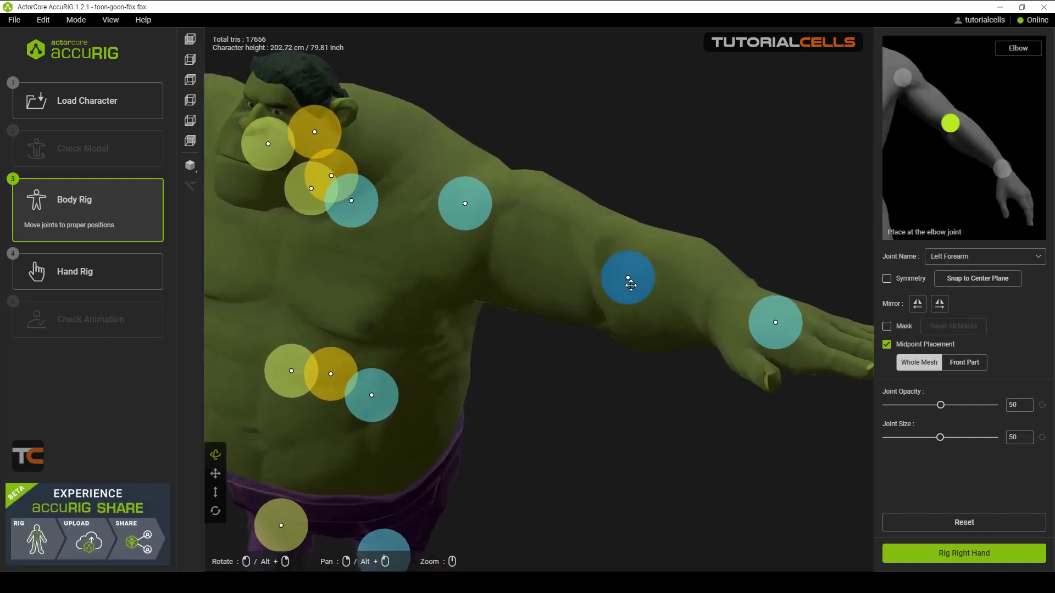
pyautogui.scroll(-5, 586, 292)
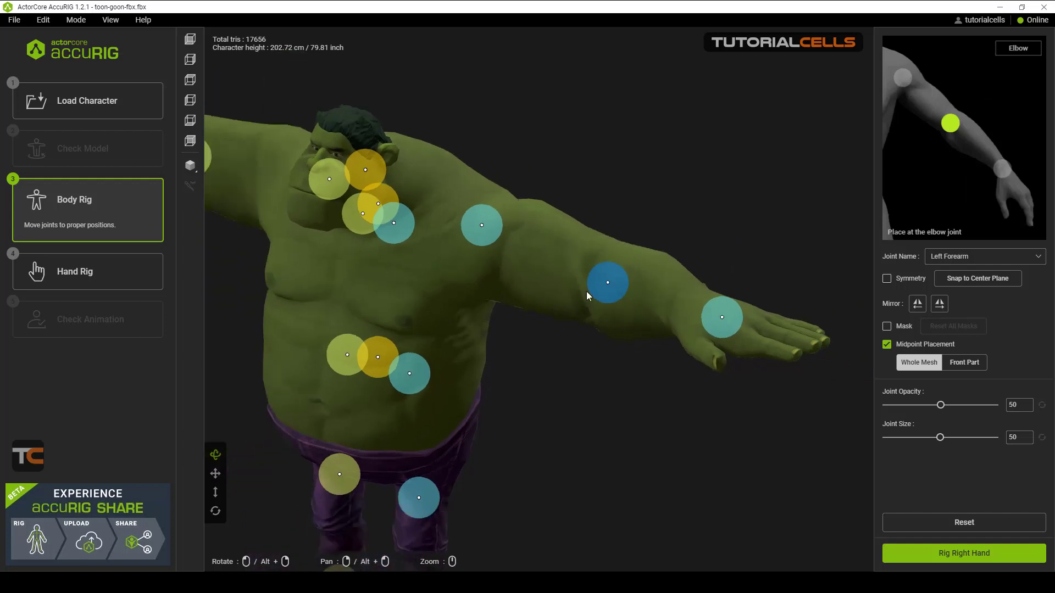
pyautogui.moveTo(501, 350)
pyautogui.mouseDown(button='right')
pyautogui.moveTo(607, 330)
pyautogui.moveTo(482, 352)
pyautogui.moveTo(618, 309)
pyautogui.moveTo(480, 346)
pyautogui.moveTo(513, 345)
pyautogui.mouseUp(button='right')
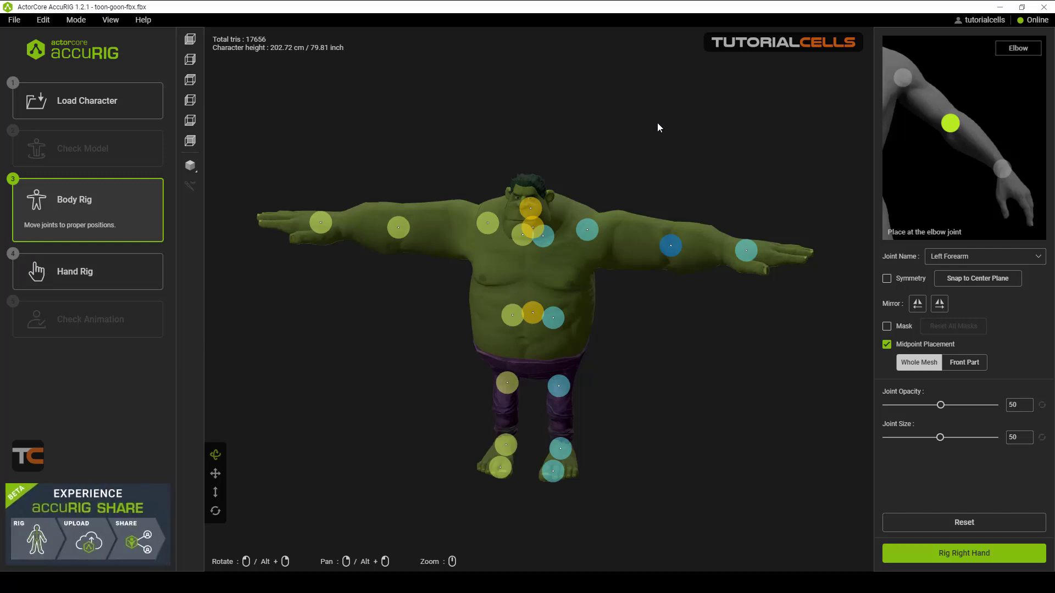
# Select the thigh joints on both sides of the hips one after another, ending with the Pelvis joint
pyautogui.click(513, 322)
pyautogui.click(544, 320)
pyautogui.click(533, 321)
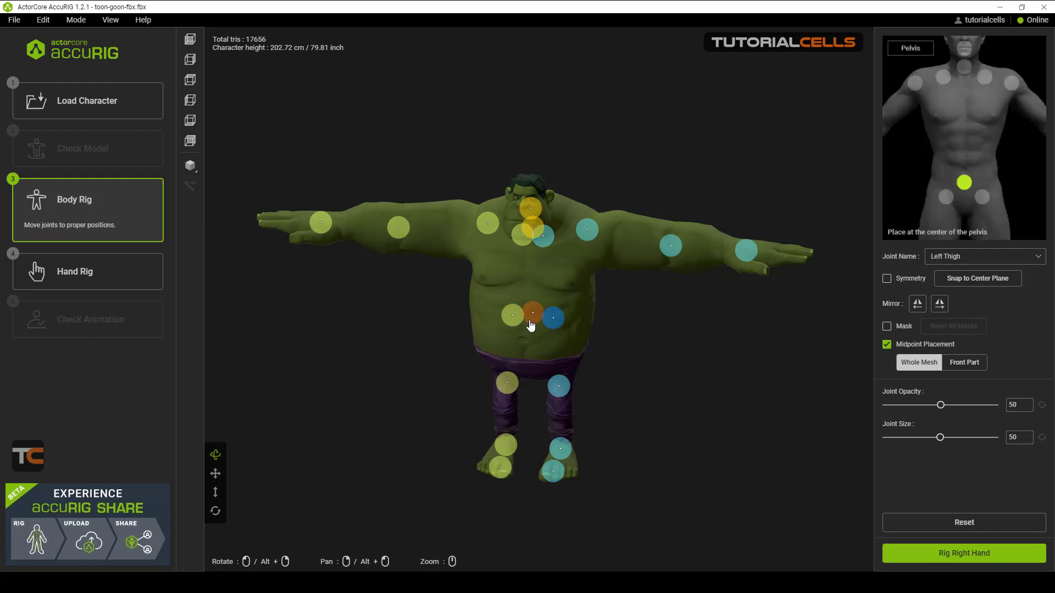
pyautogui.moveTo(570, 334); pyautogui.dragTo(531, 335, button='middle')
pyautogui.moveTo(532, 334); pyautogui.dragTo(577, 311)
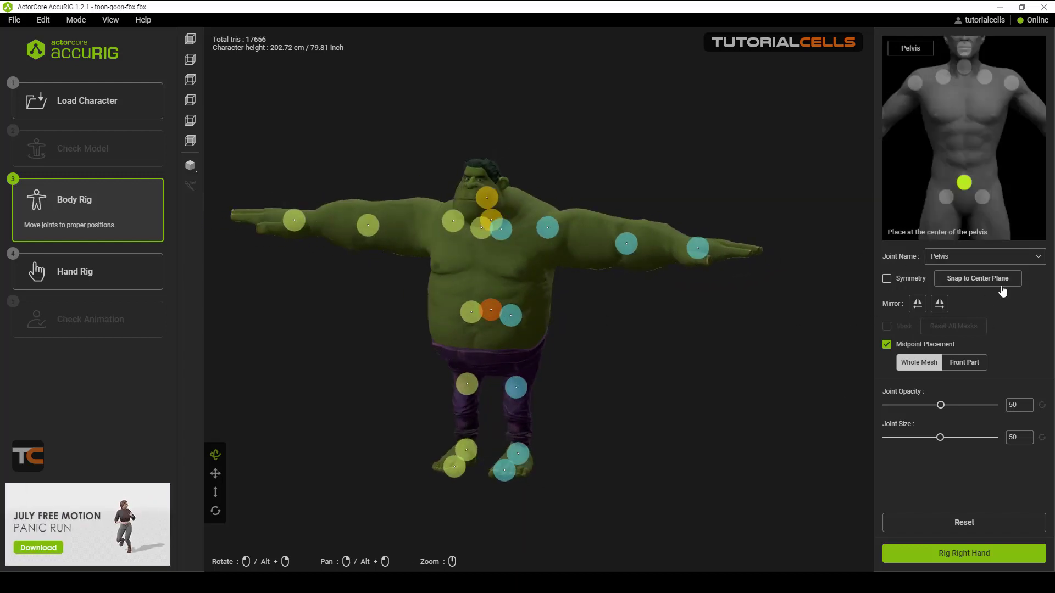